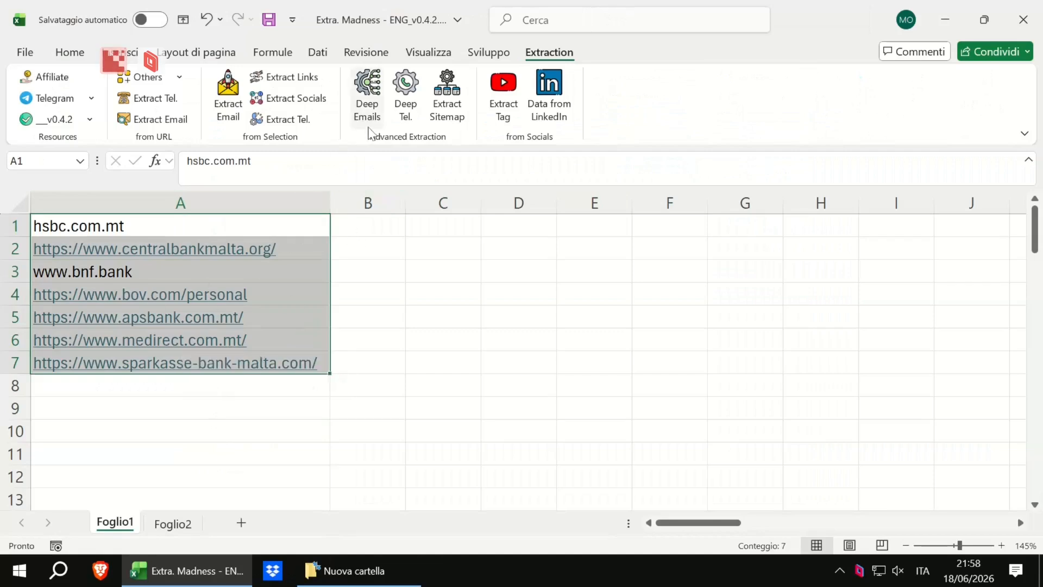
Run Deep Emails on the bank websites in A1:A7, accepting the overwrite warning, and inspect the extracted addresses in rows 5 and 6
click(368, 115)
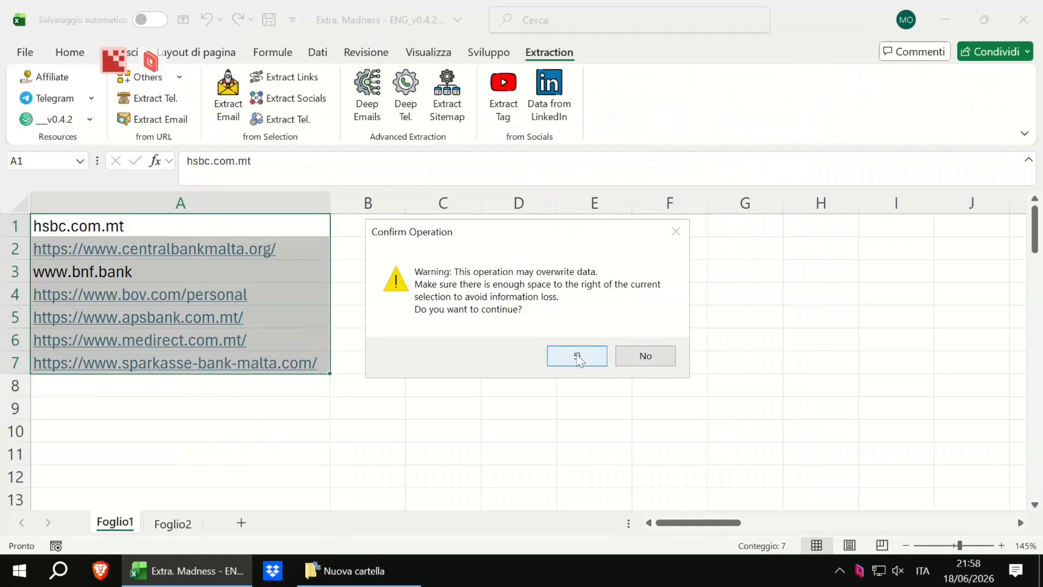
click(589, 364)
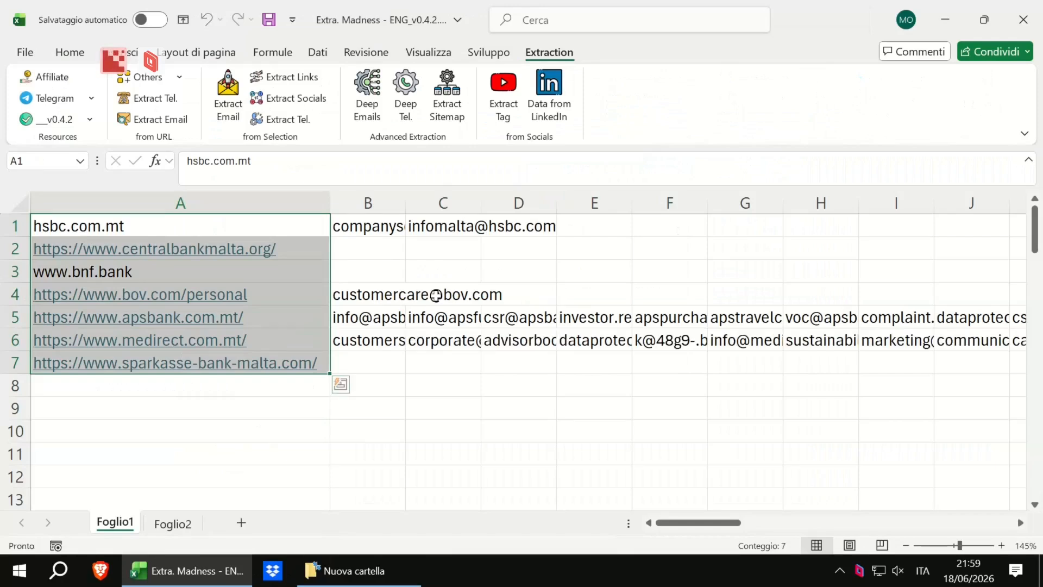
click(399, 319)
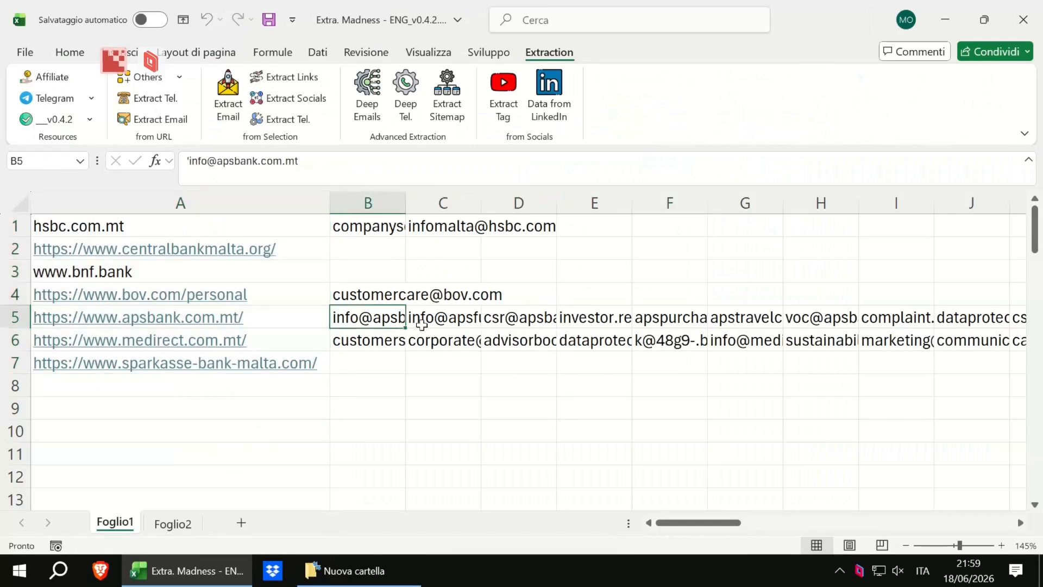
click(422, 324)
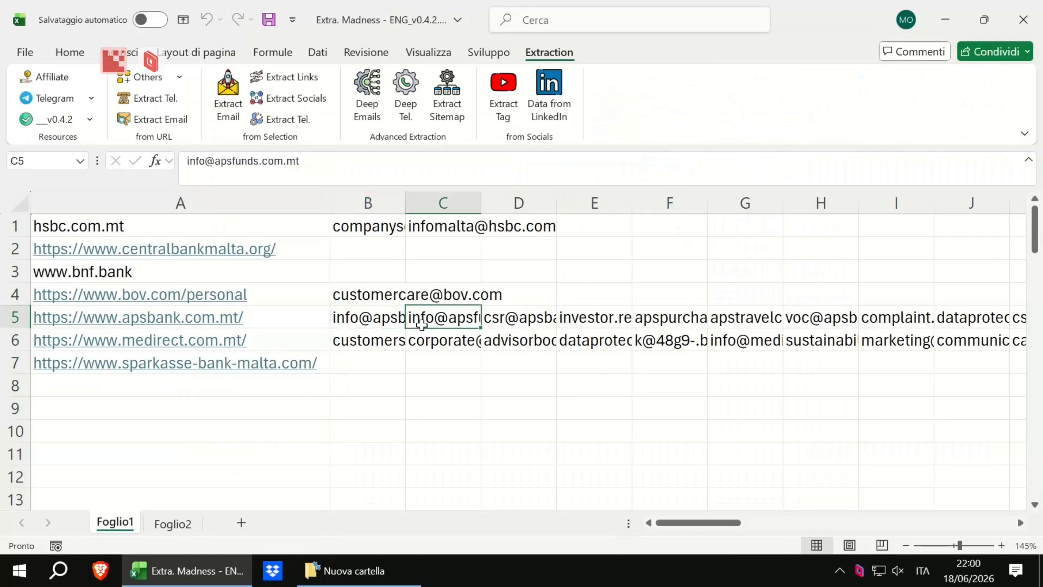
key(Left)
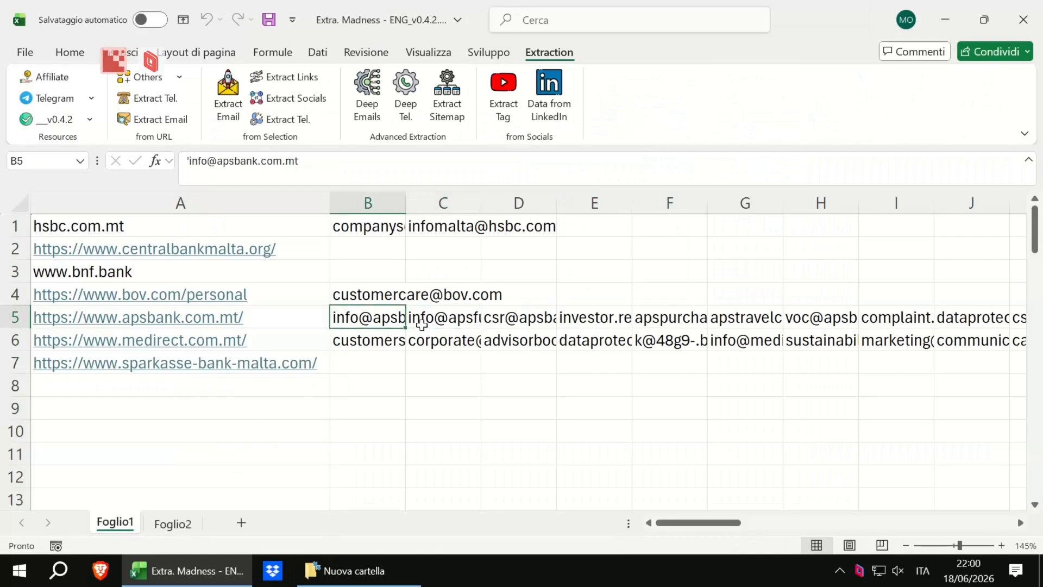
key(Right)
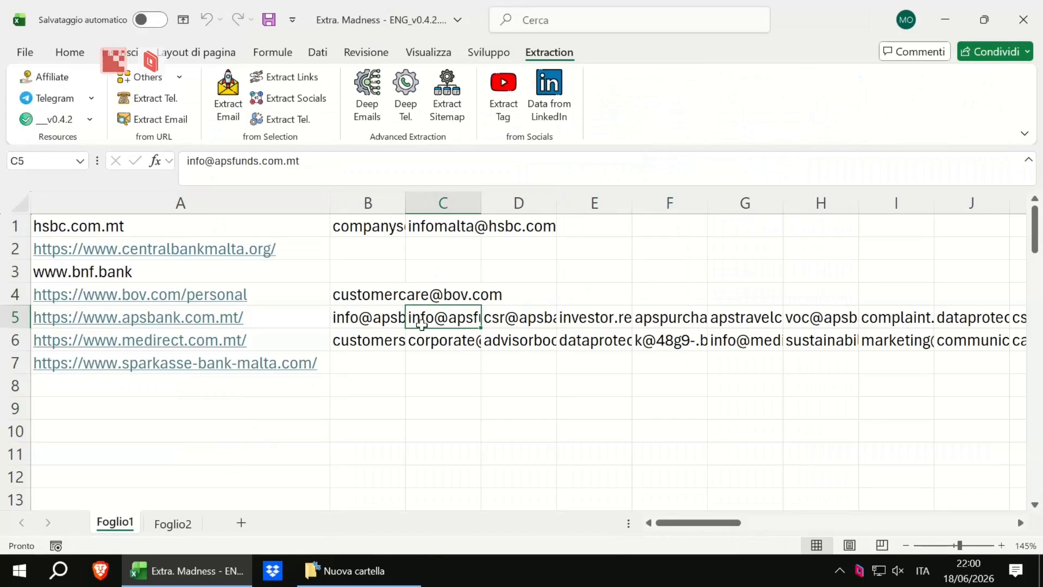
key(Left)
click(689, 344)
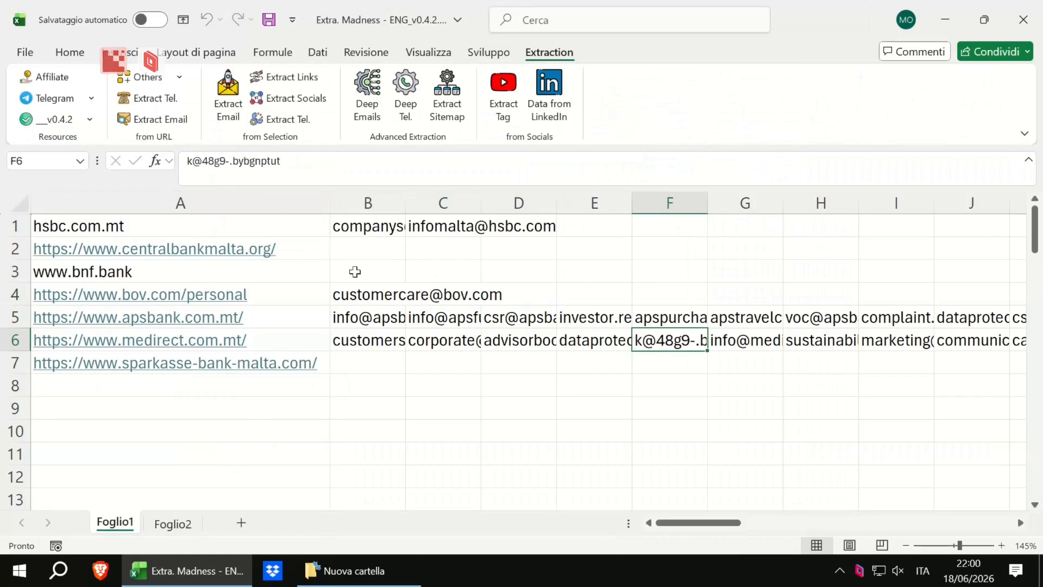
Review the address formats in A1:A7, comparing the entries without a full URL in A1 and A3 with the complete links
click(314, 226)
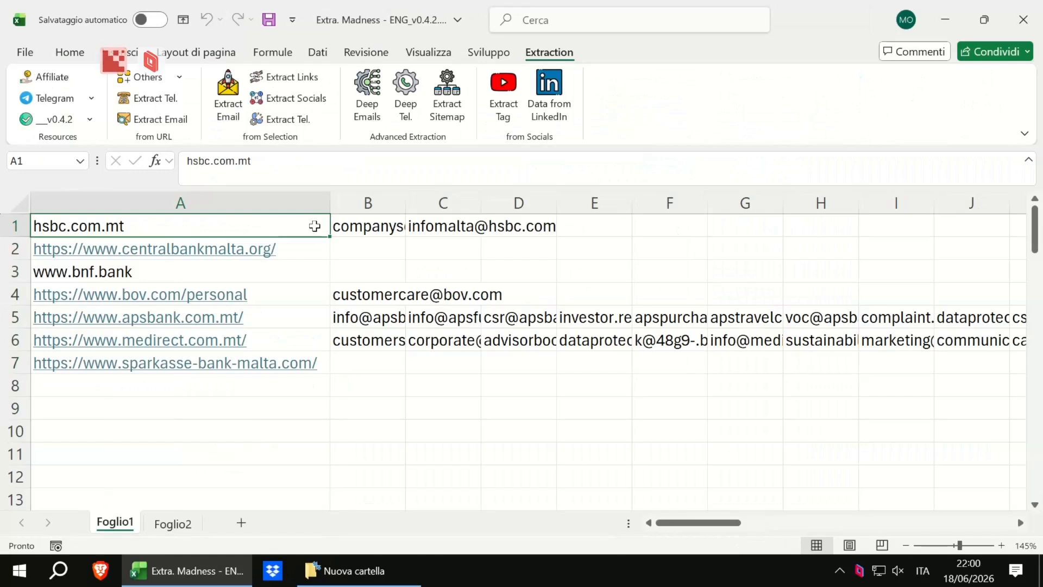
key(Down)
key(Down)
key(Down)
key(Down)
key(Down)
key(Down)
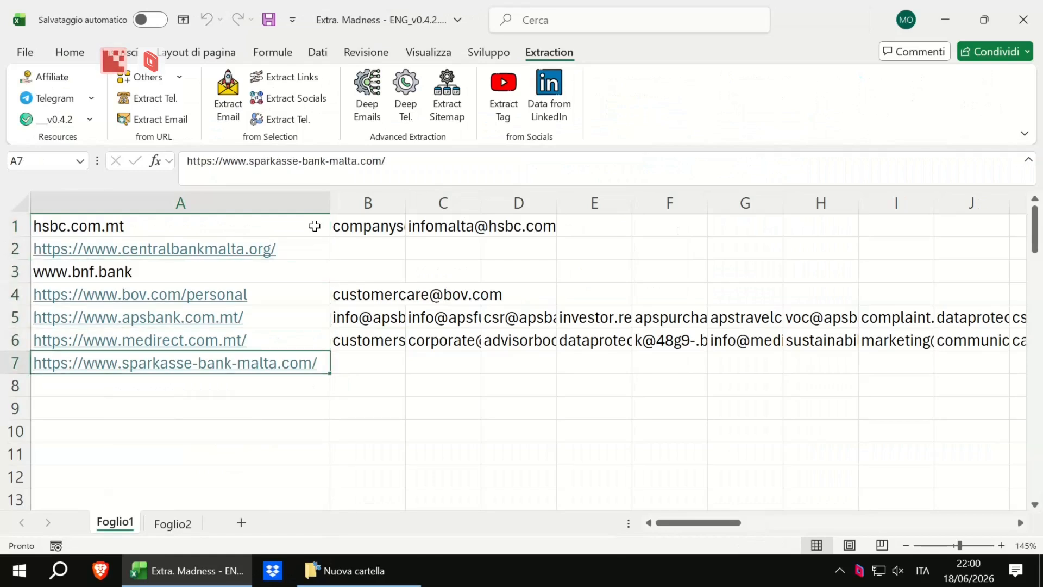
click(315, 226)
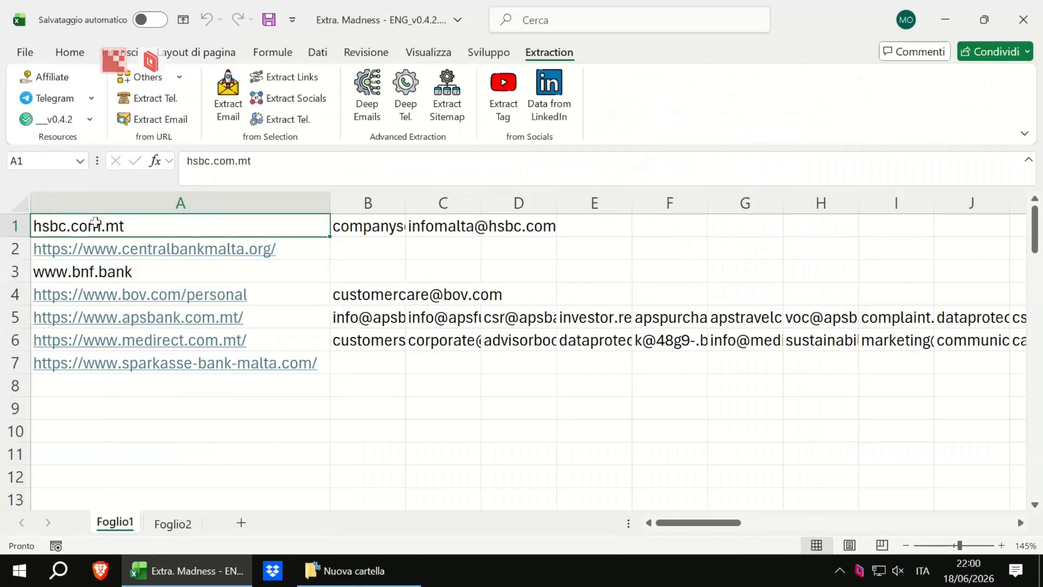
click(125, 272)
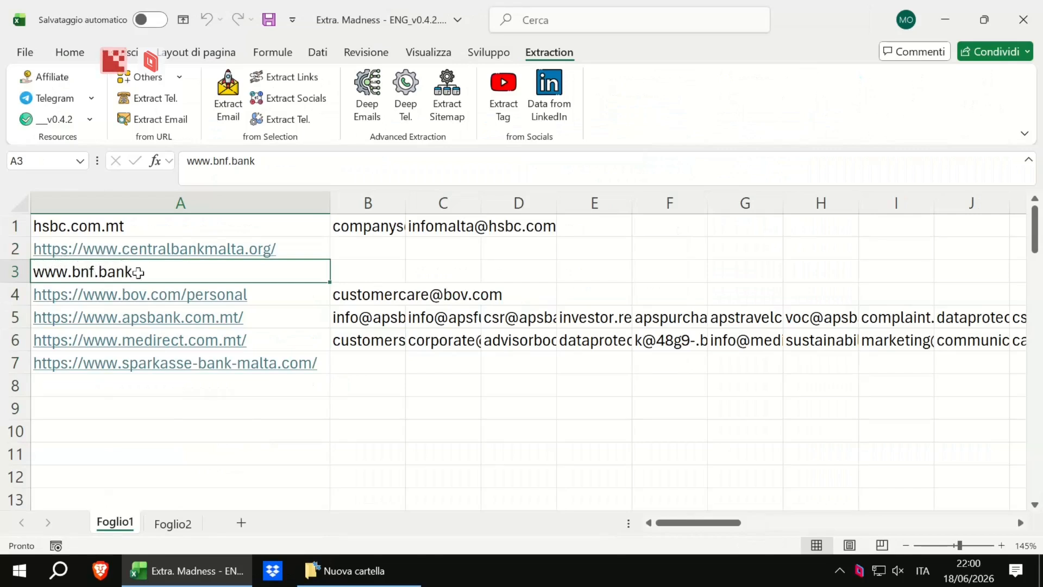
click(125, 219)
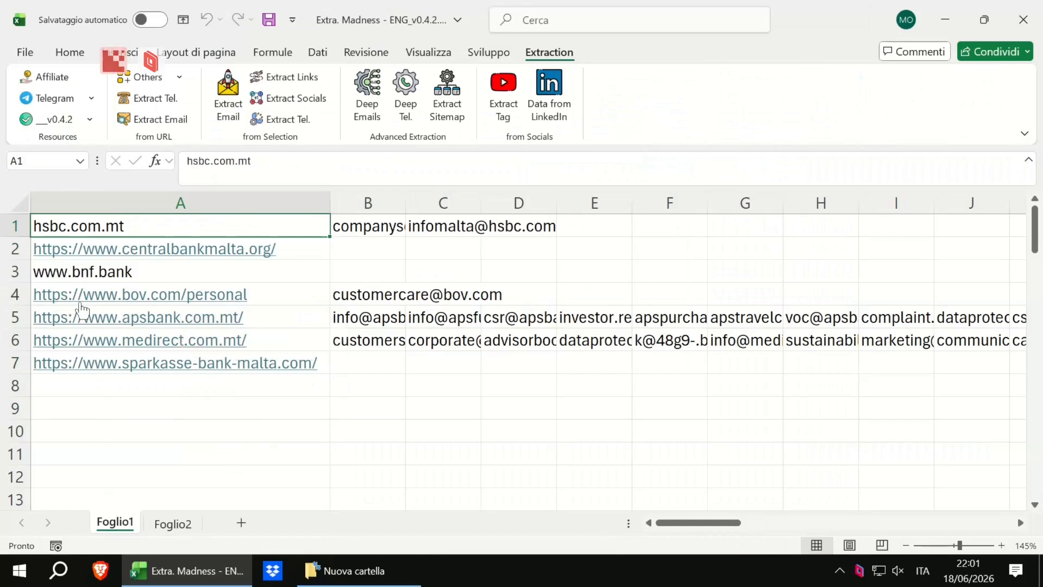
Check the emails extracted for the HSBC site in B1:C1 and go down the website list in column A
drag(353, 227, 444, 231)
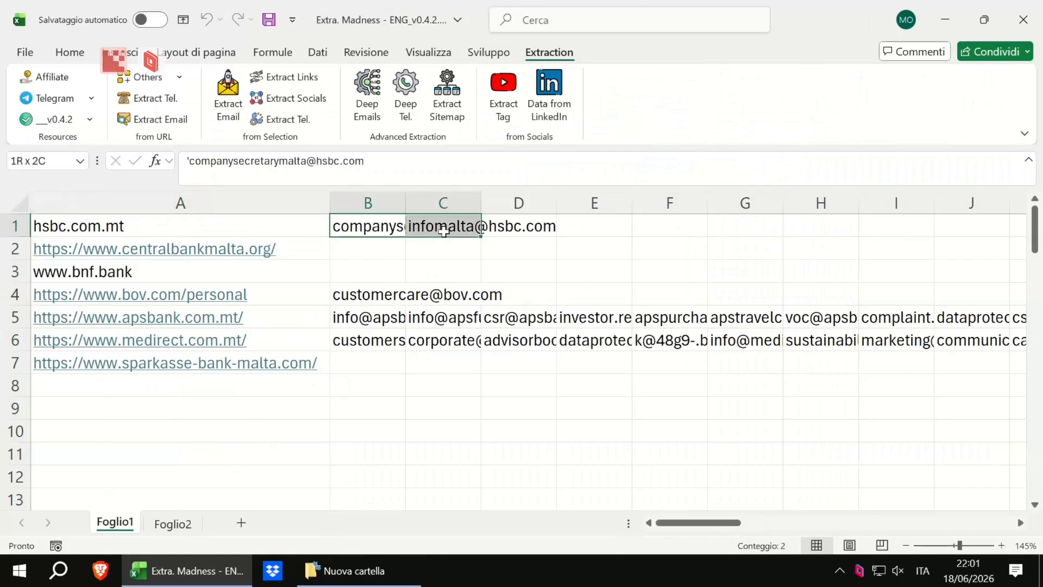
click(318, 296)
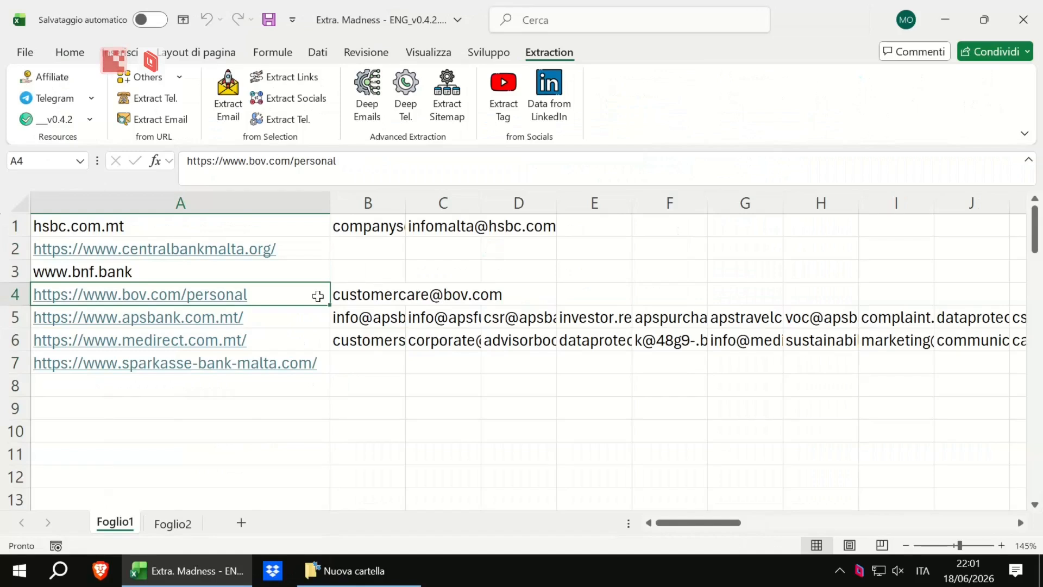
click(294, 205)
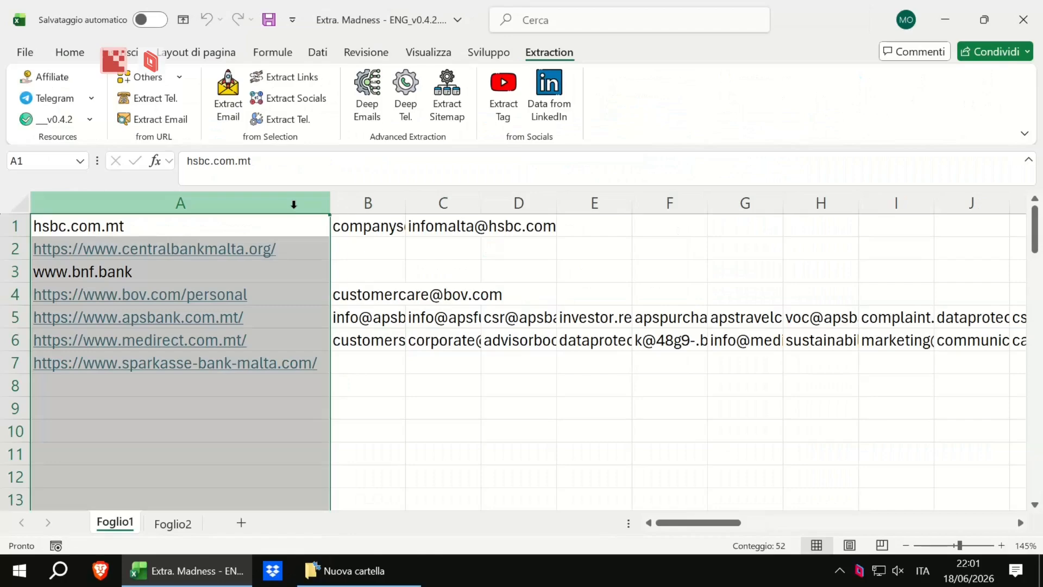
click(297, 224)
key(Down)
key(Down)
key(Down)
key(Down)
key(Down)
key(Down)
key(Down)
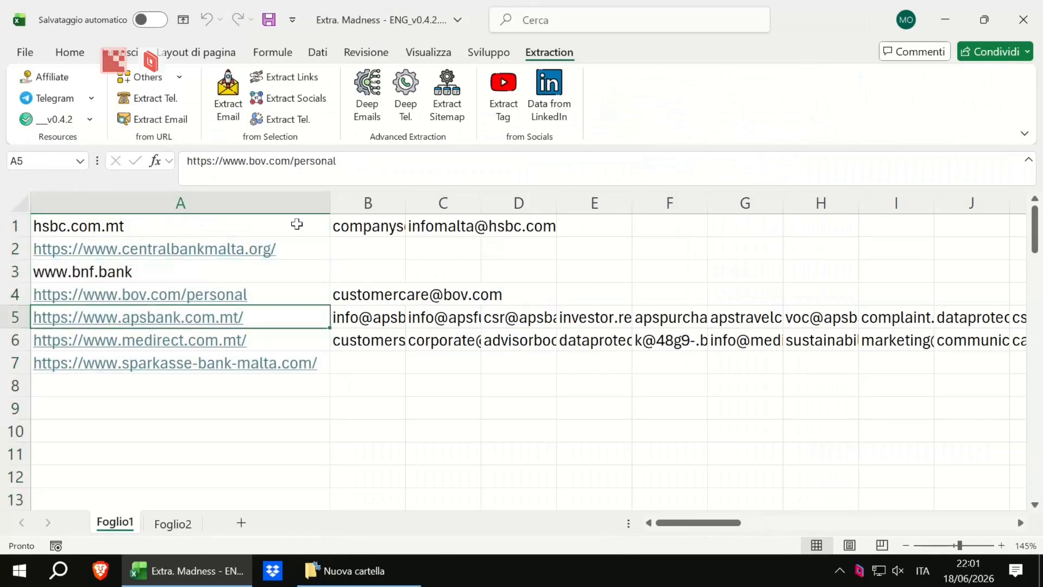
key(ctrl+Page_Down)
click(129, 261)
click(66, 215)
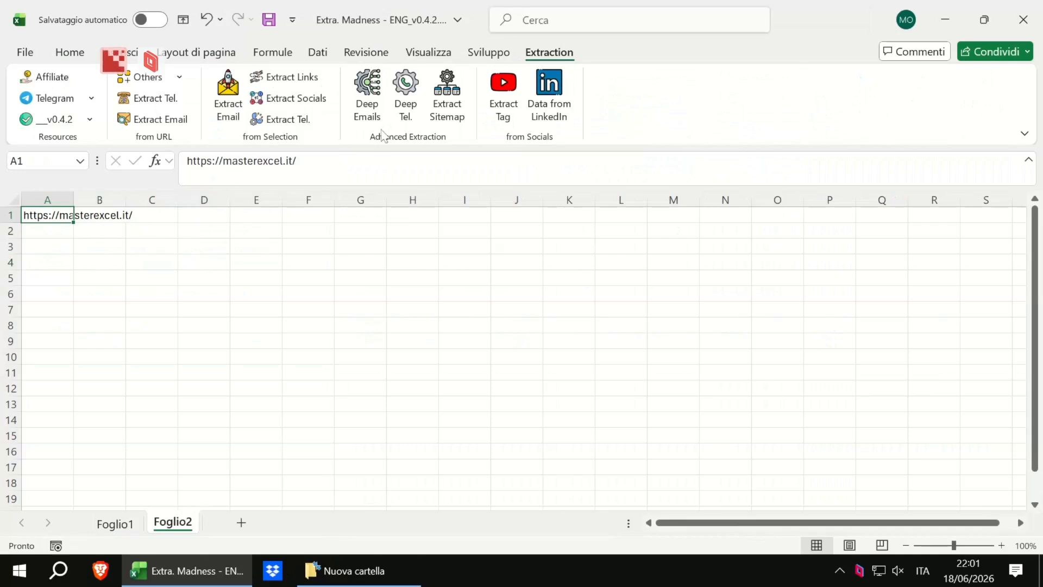
click(406, 90)
click(549, 358)
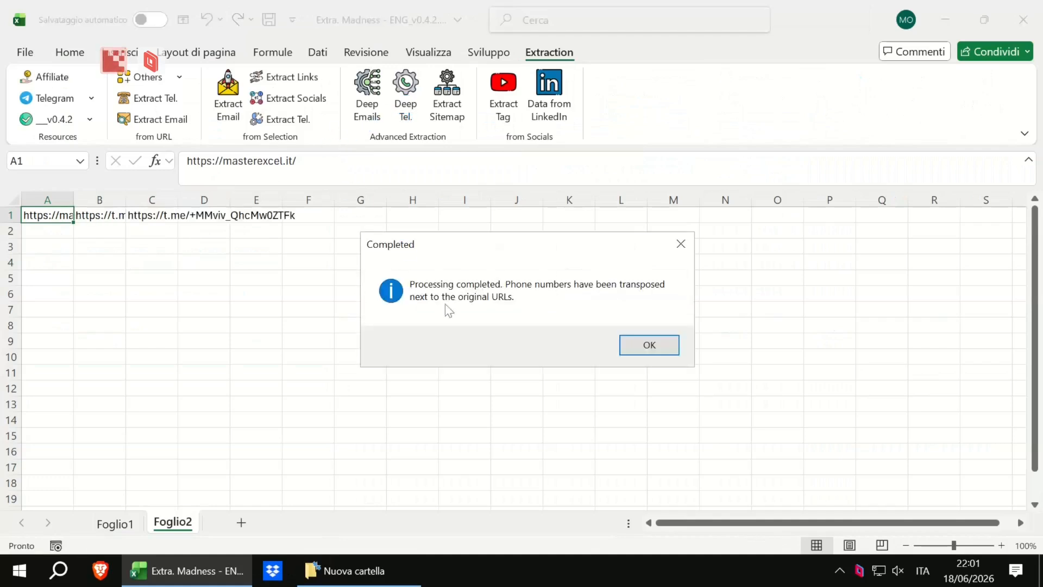
click(650, 345)
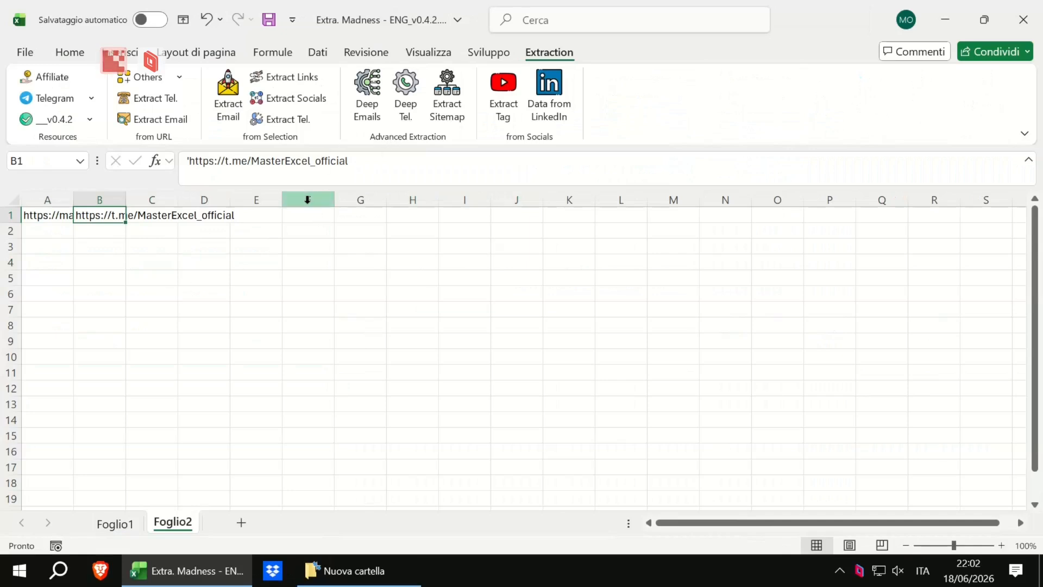
Switch to File Explorer and unblock test.xlsm in the Nuova cartella folder through its file properties
key(alt+Tab)
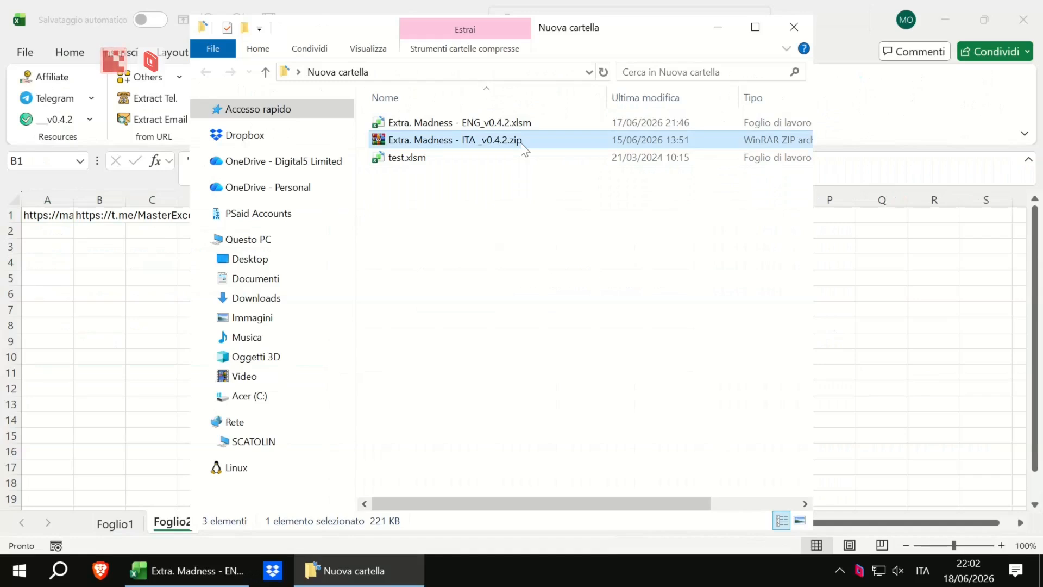
right_click(522, 147)
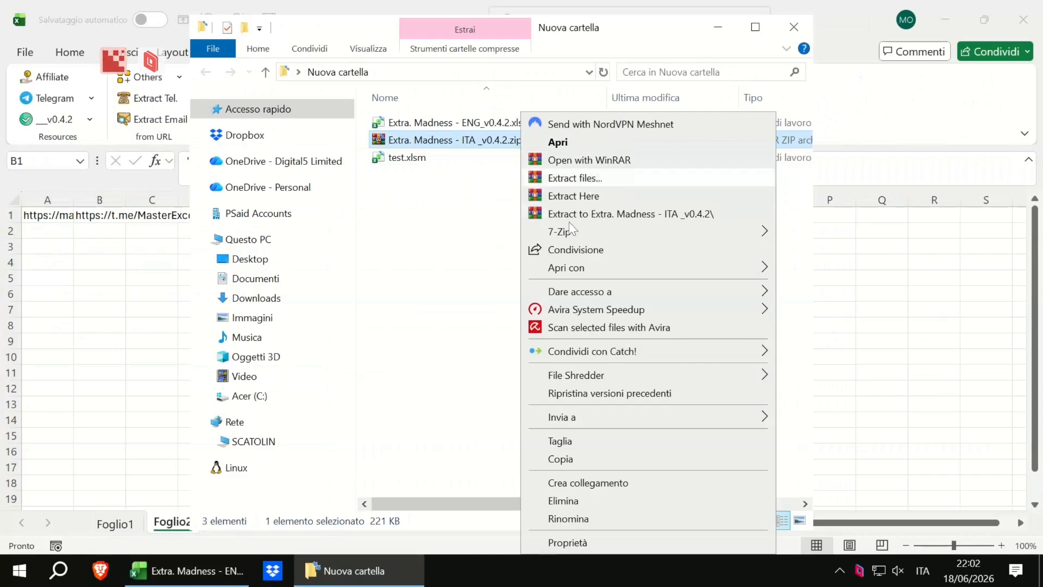
click(439, 179)
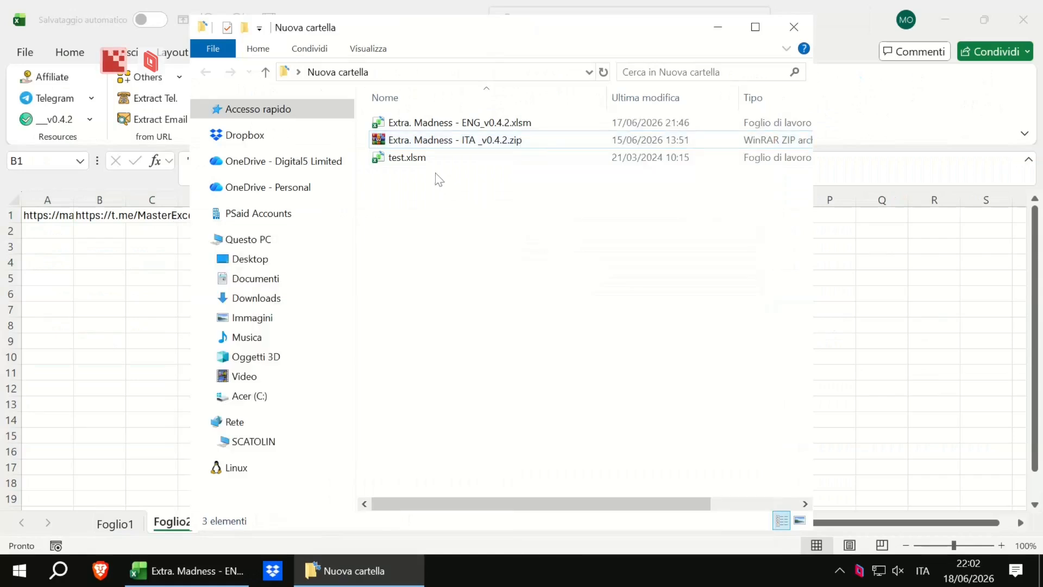
click(426, 163)
right_click(426, 163)
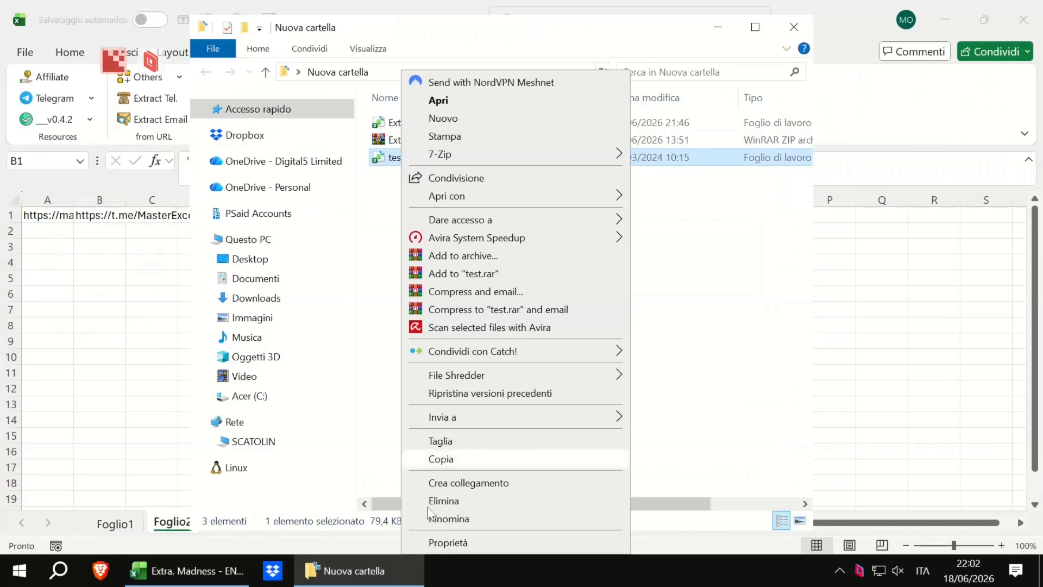
click(443, 544)
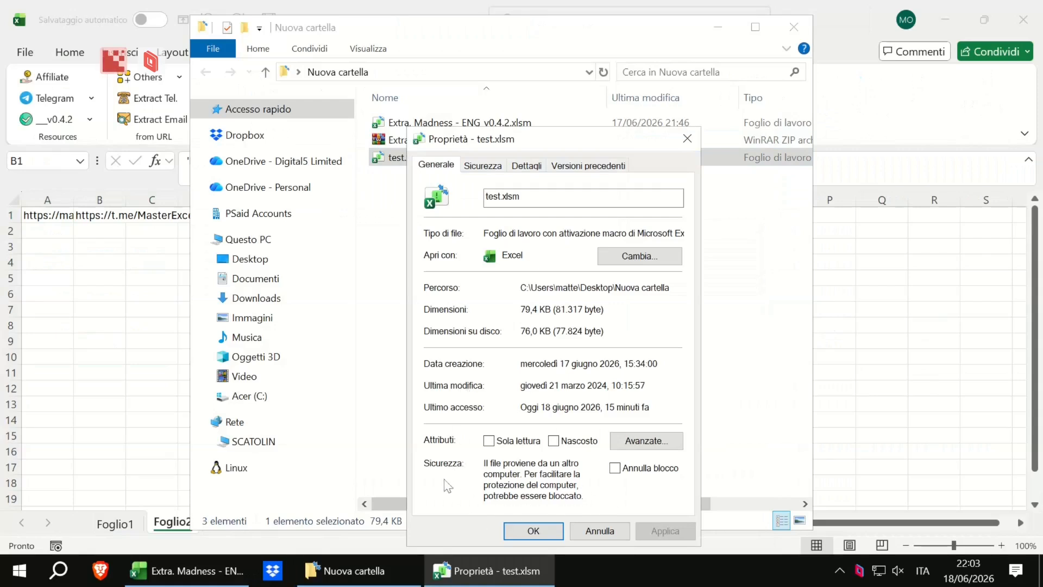
click(617, 469)
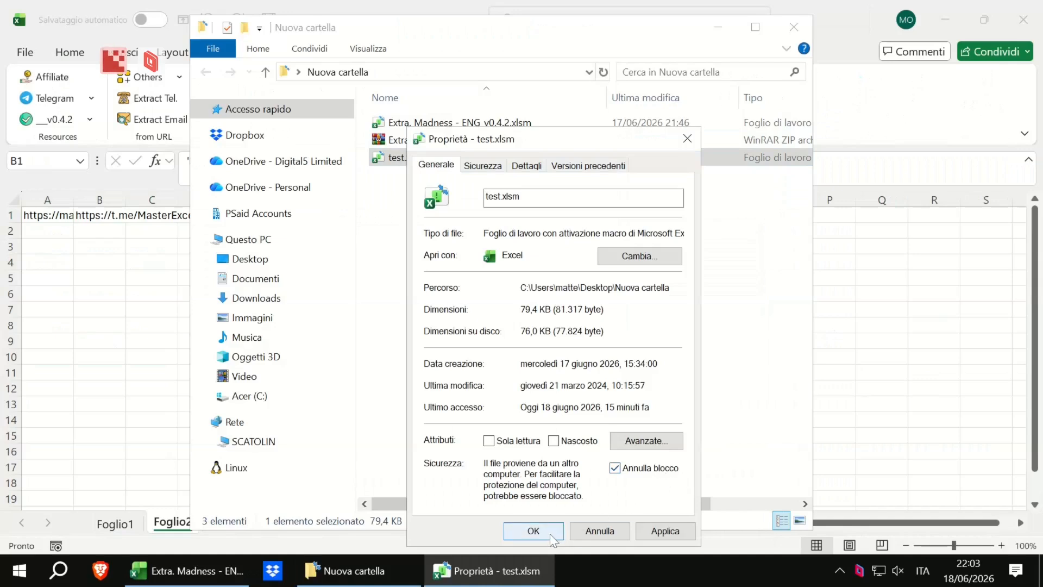
click(533, 530)
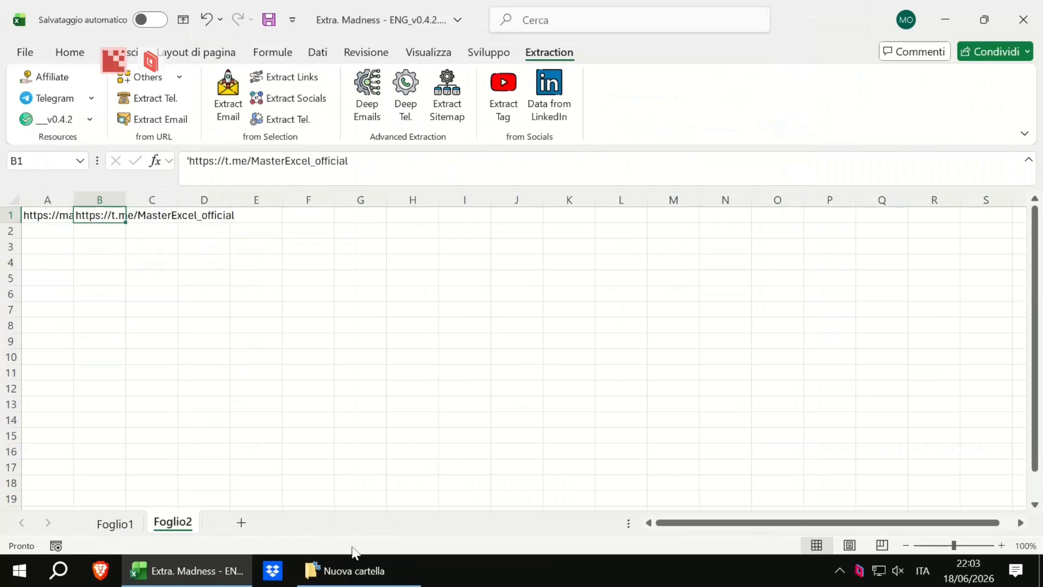
Select Extra. Madness - ENG_v0.4.2.xlsm in the Nuova cartella folder and return to the Excel workbook
click(352, 569)
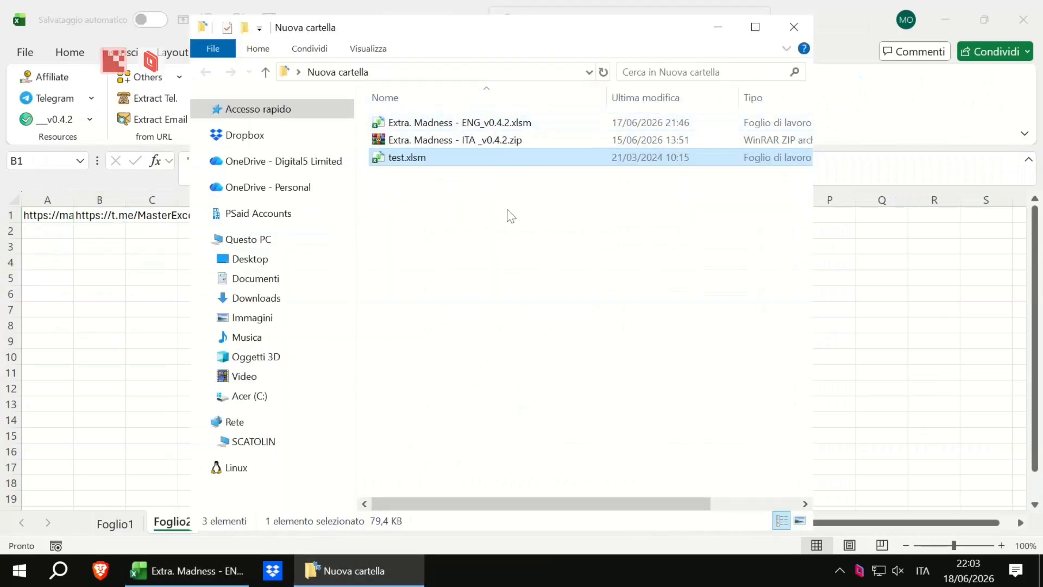
click(505, 121)
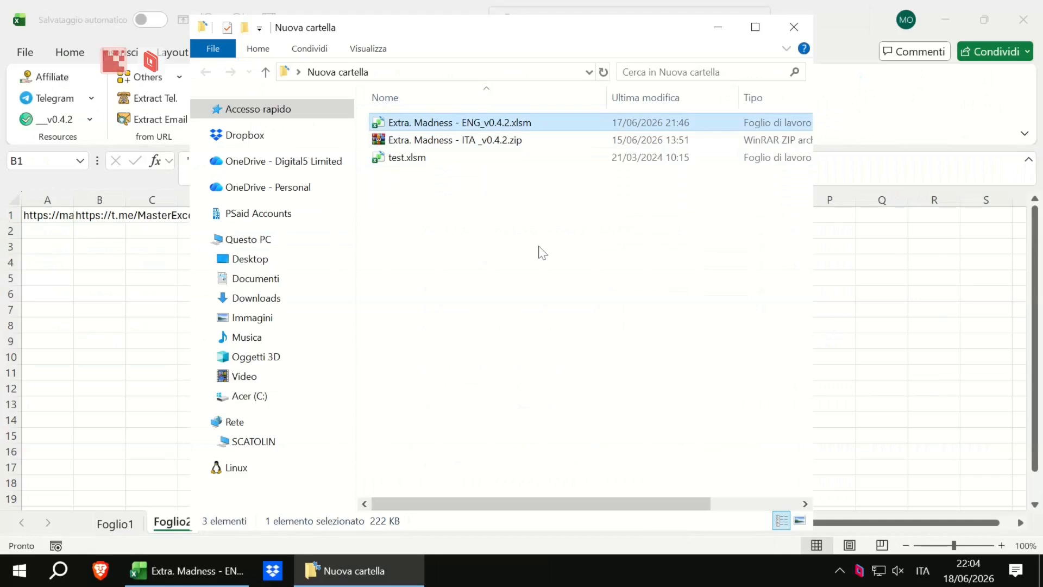
key(alt+Tab)
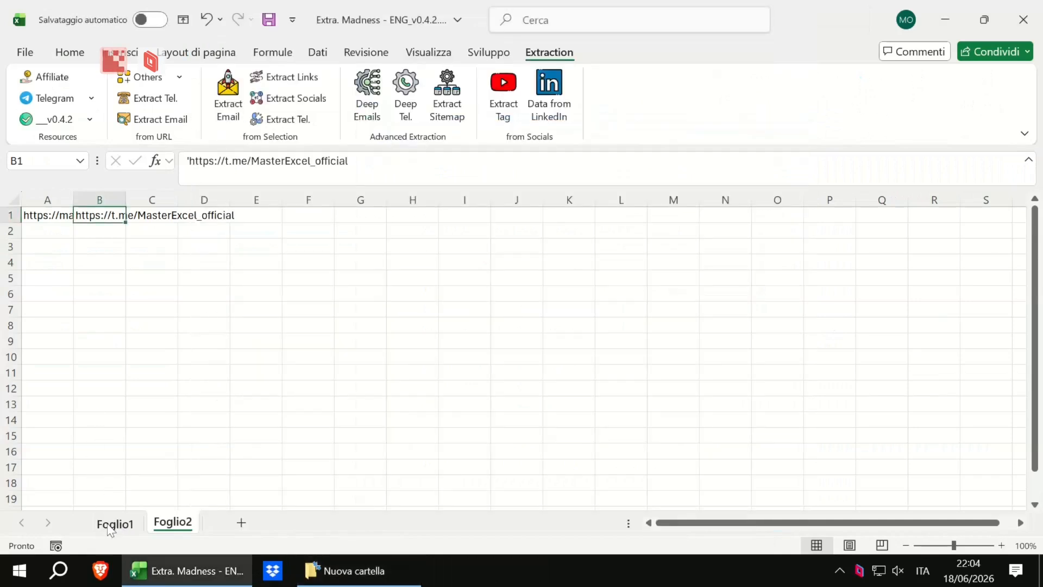
Clear the extracted emails beside the websites on Foglio1 and run Deep Tel. on A1:A8
click(111, 524)
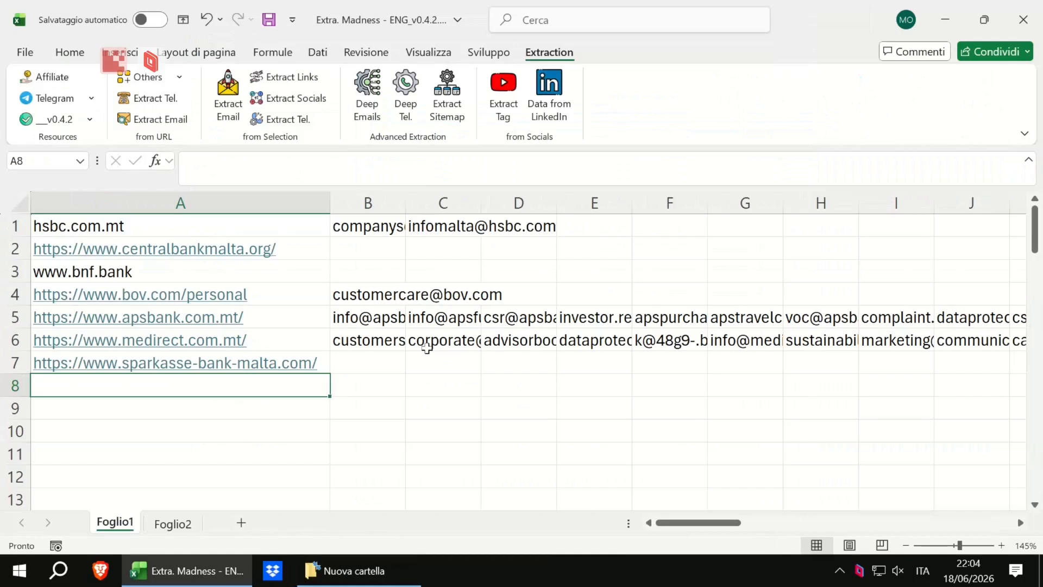
drag(366, 226, 1003, 397)
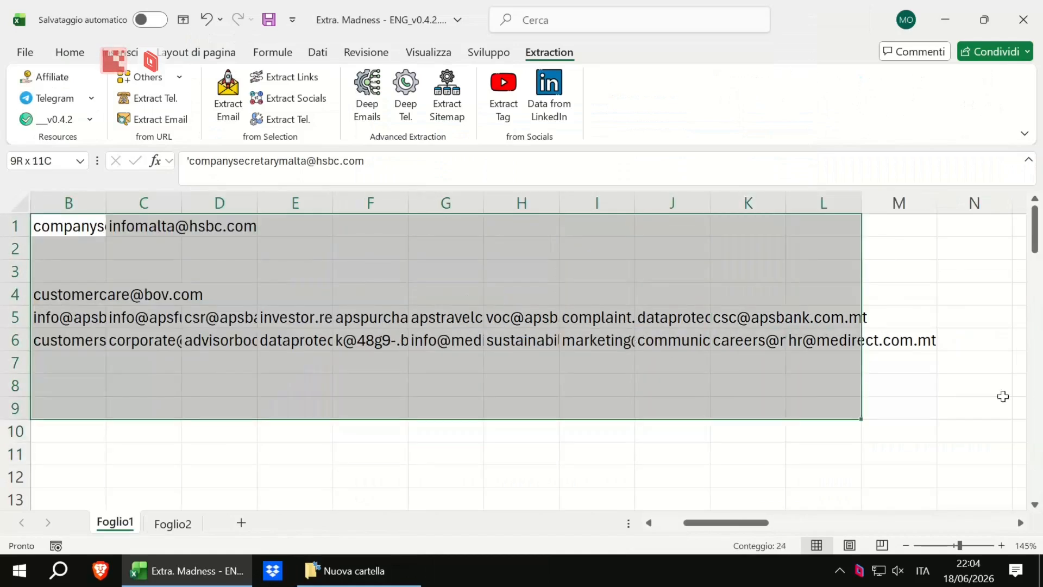
click(410, 120)
click(578, 356)
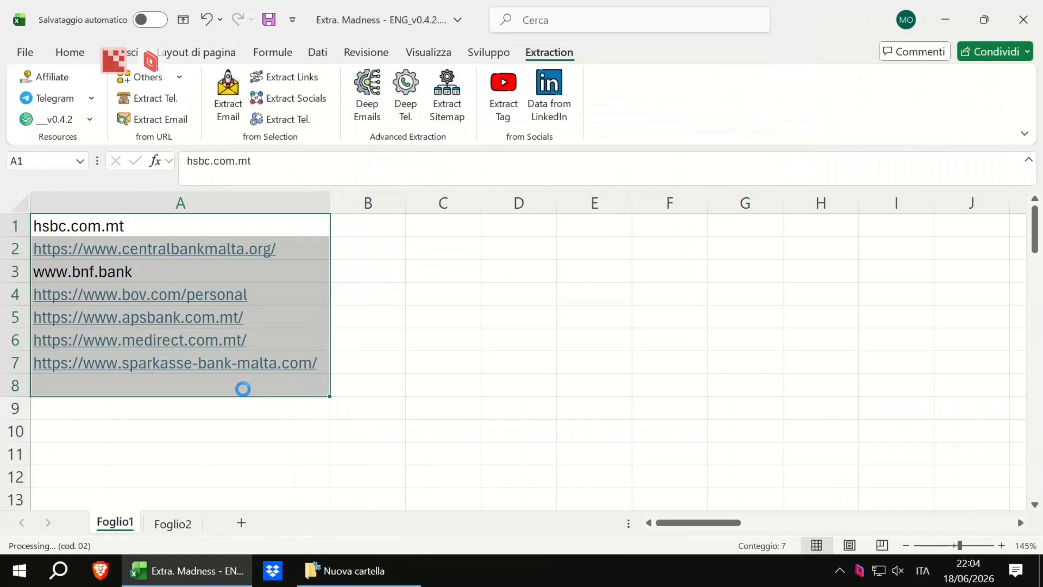
click(647, 342)
Examine the phone numbers extracted beside the websites in rows 3 to 7, starting with cell B4
click(401, 301)
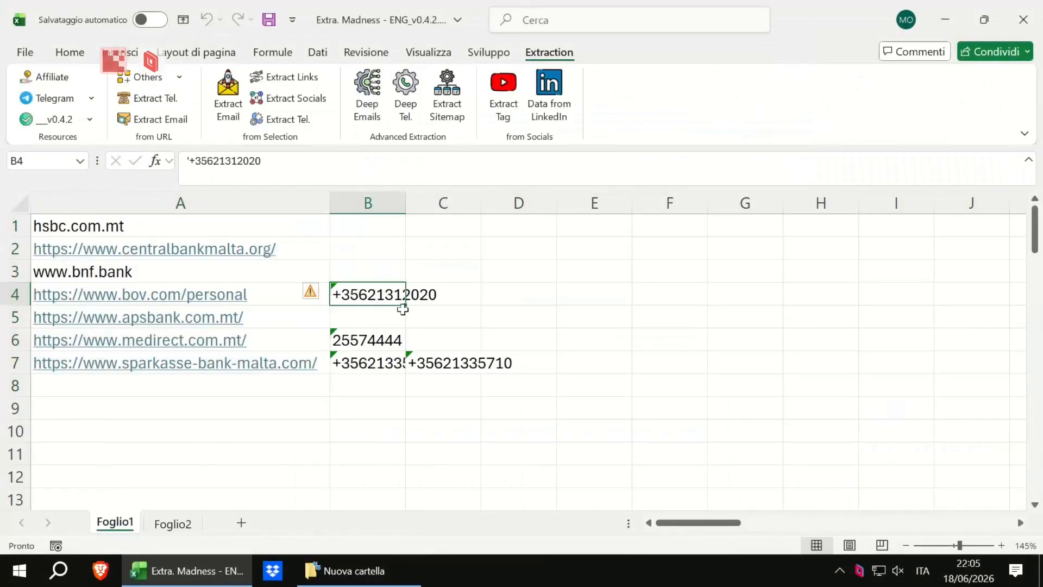
drag(237, 261, 246, 360)
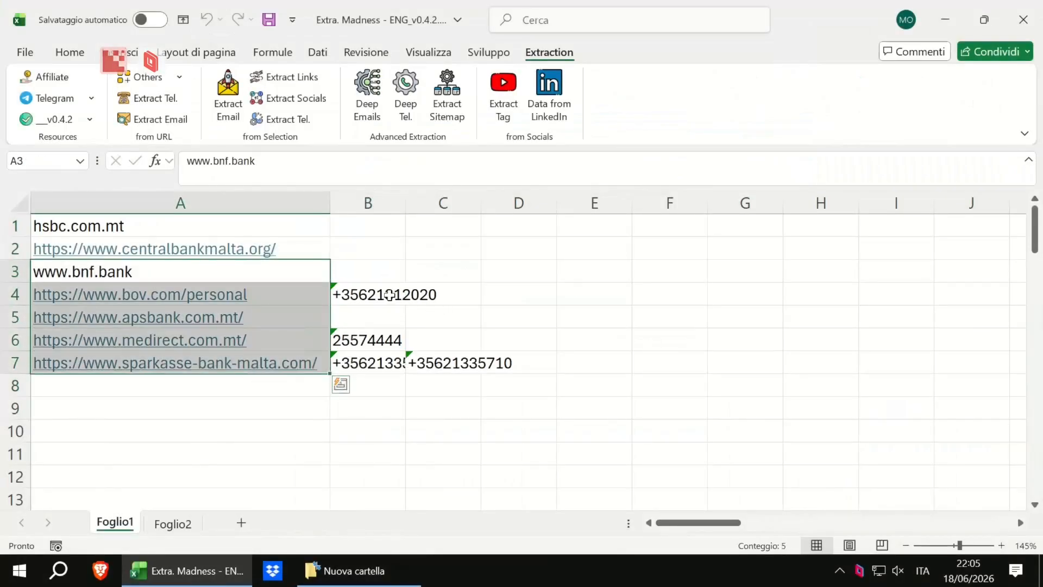
click(389, 295)
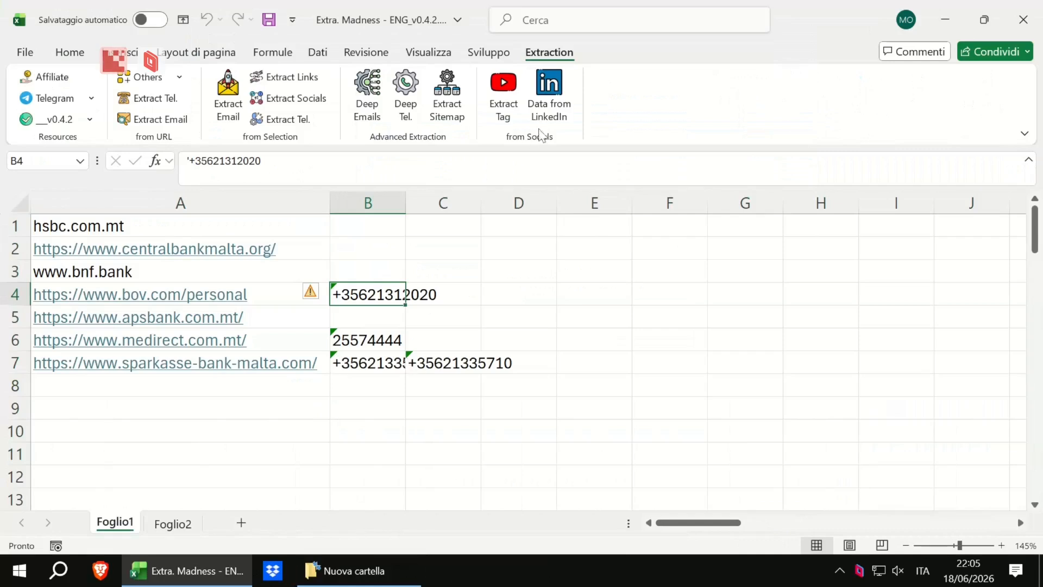
Try the Data from LinkedIn function and close the dialog it opens
click(552, 122)
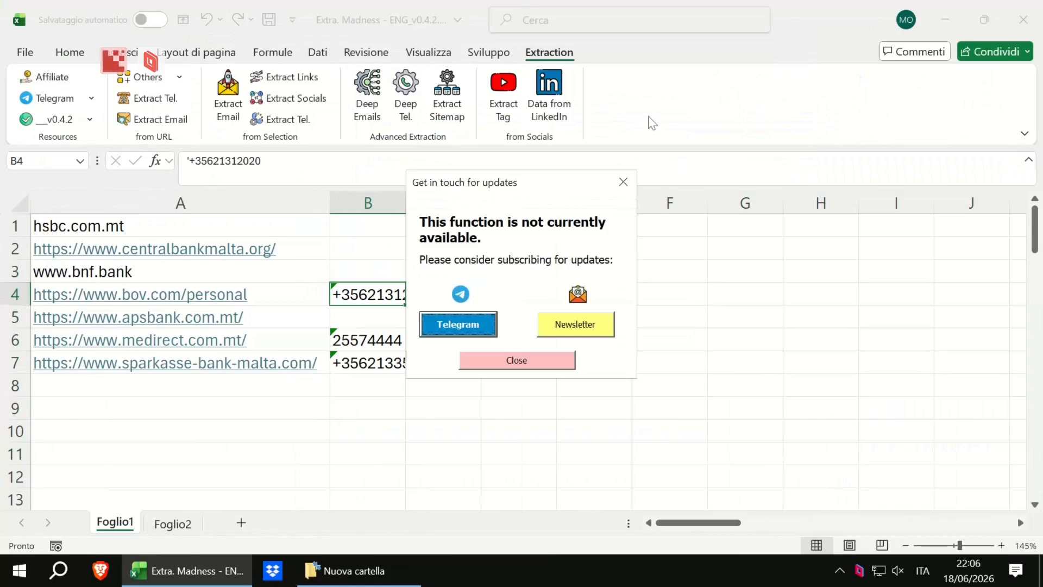
click(624, 182)
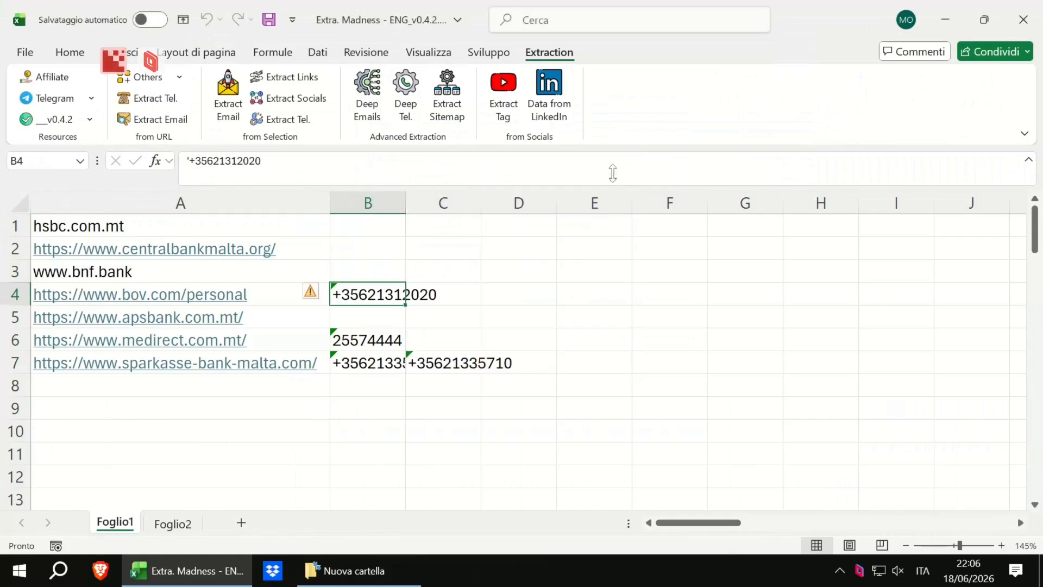